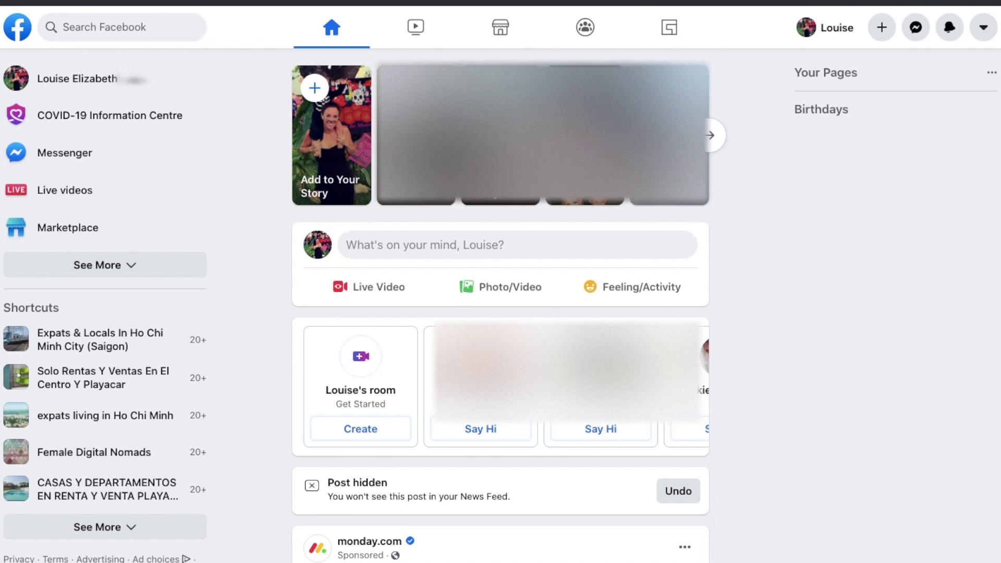
# Start a new Messenger room from the Messenger panel in the top bar.
pyautogui.click(915, 34)
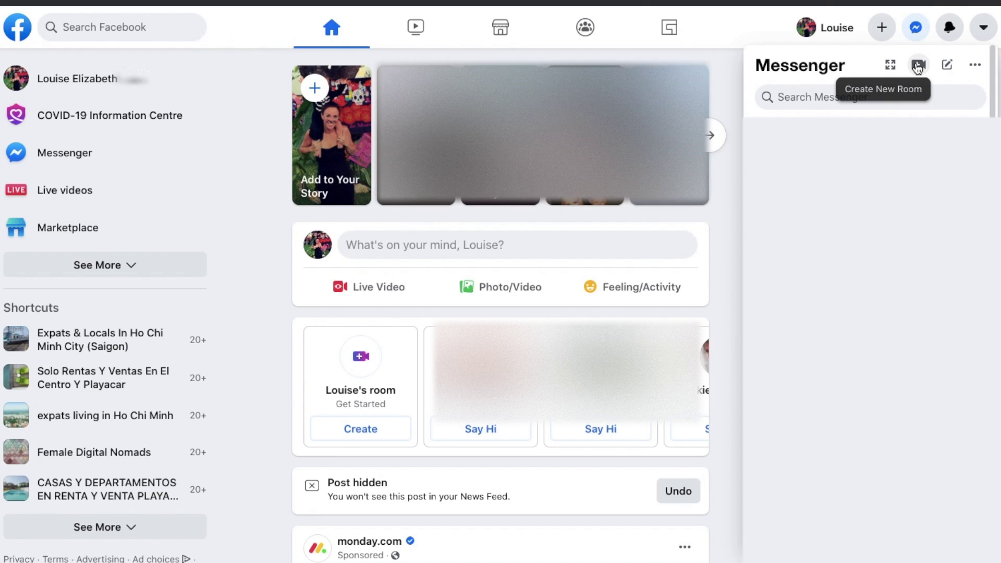
pyautogui.click(915, 36)
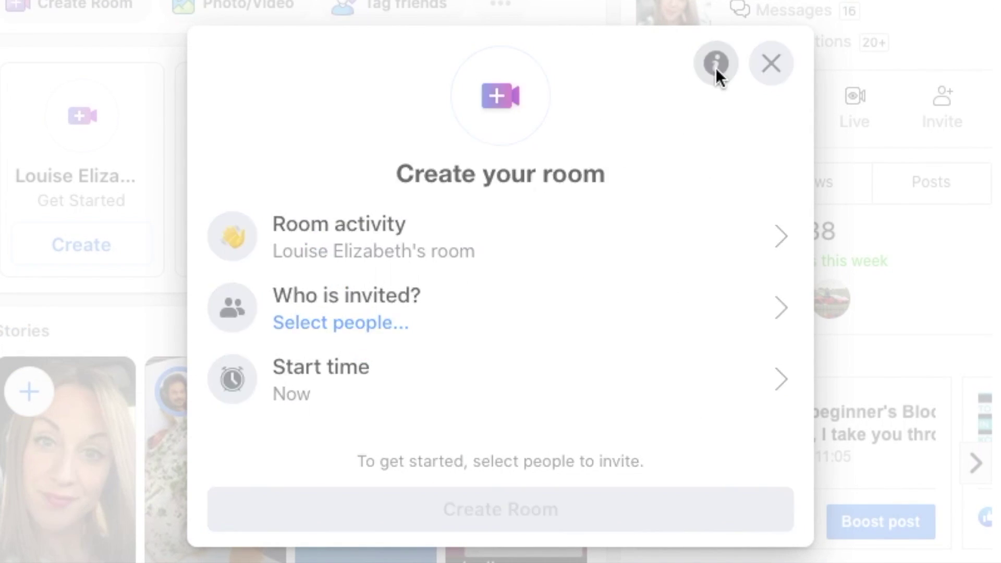
pyautogui.click(716, 65)
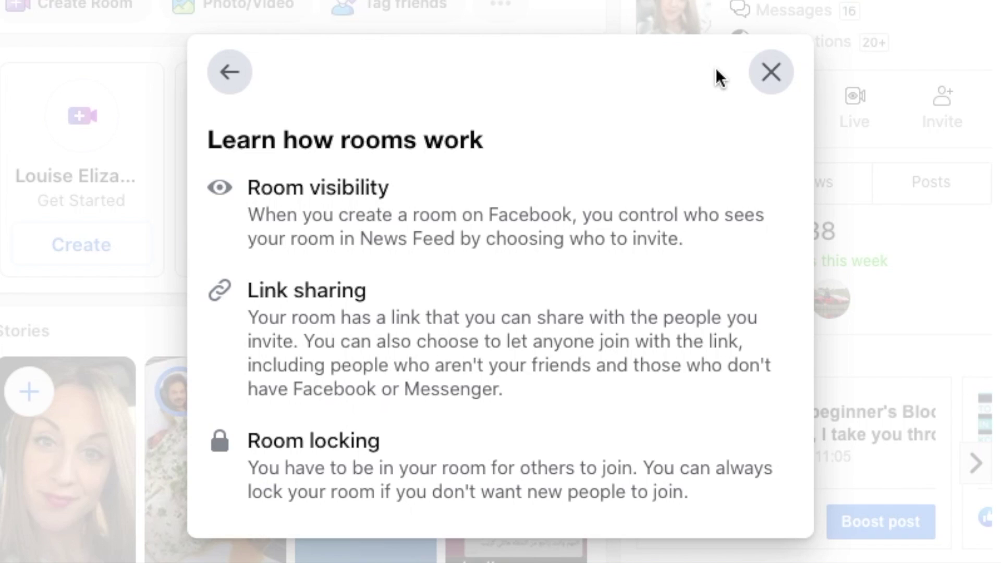
pyautogui.click(242, 81)
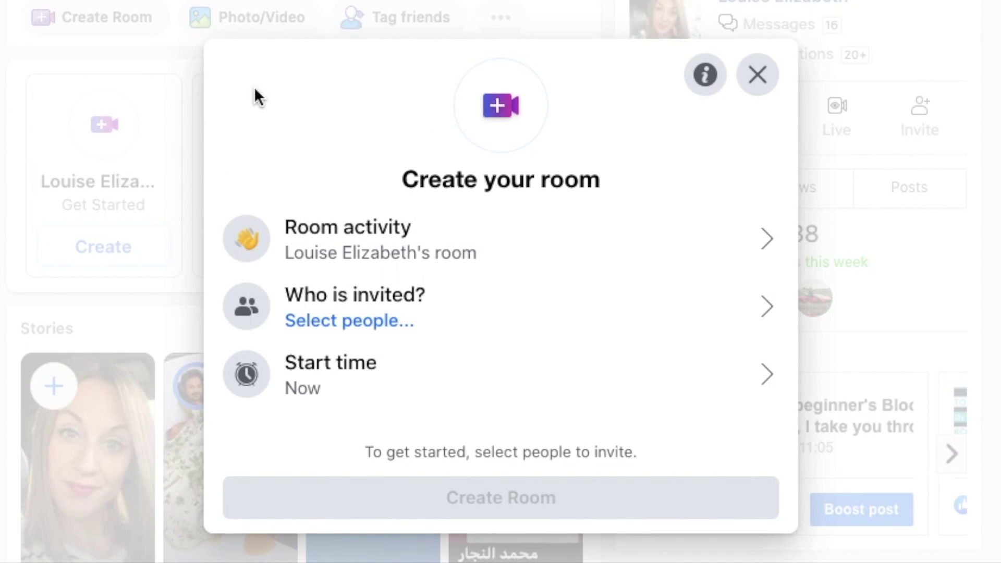
# Set the room activity to Coffee chat.
pyautogui.click(431, 253)
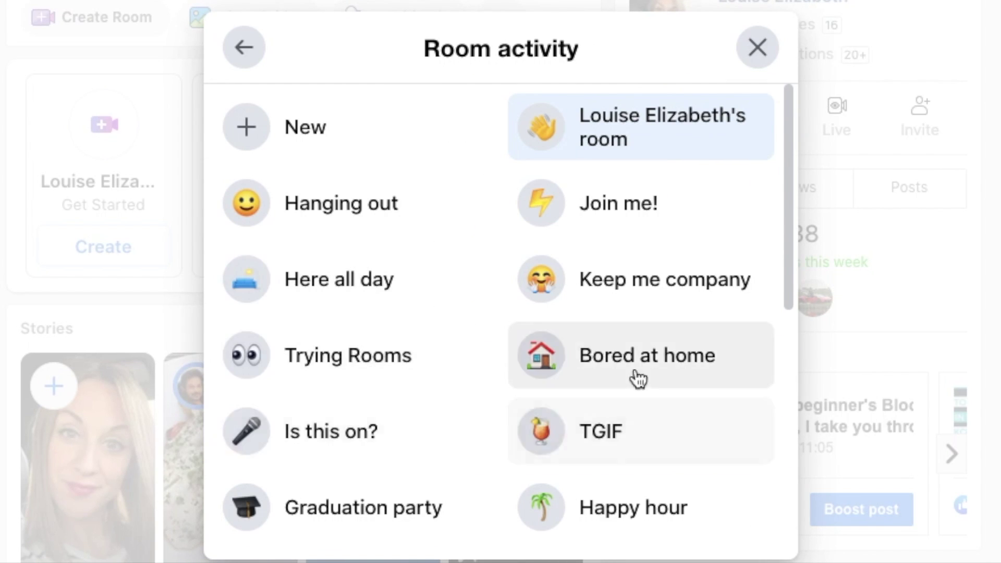
pyautogui.scroll(-2, 681, 363)
pyautogui.scroll(-3, 681, 364)
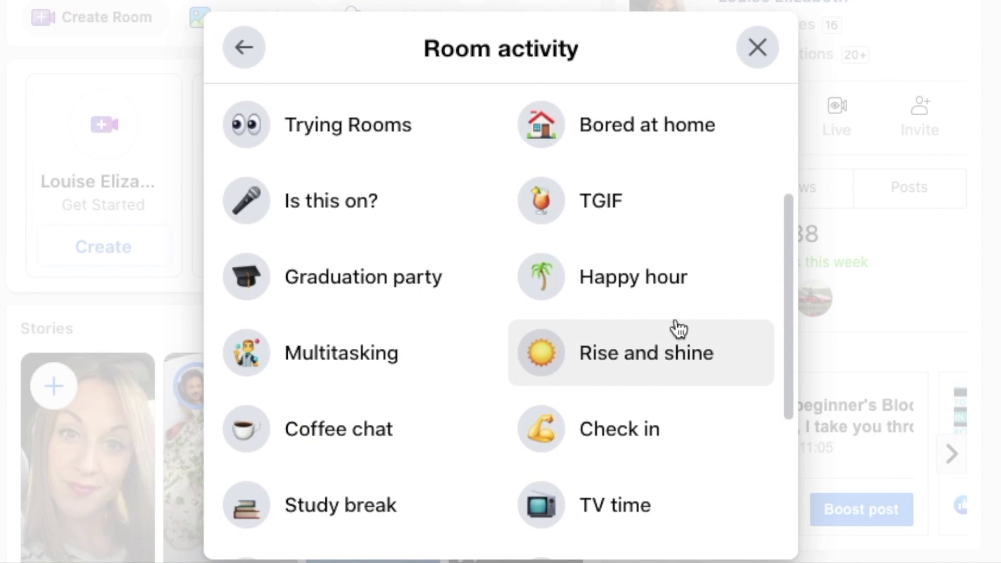
pyautogui.scroll(-5, 688, 320)
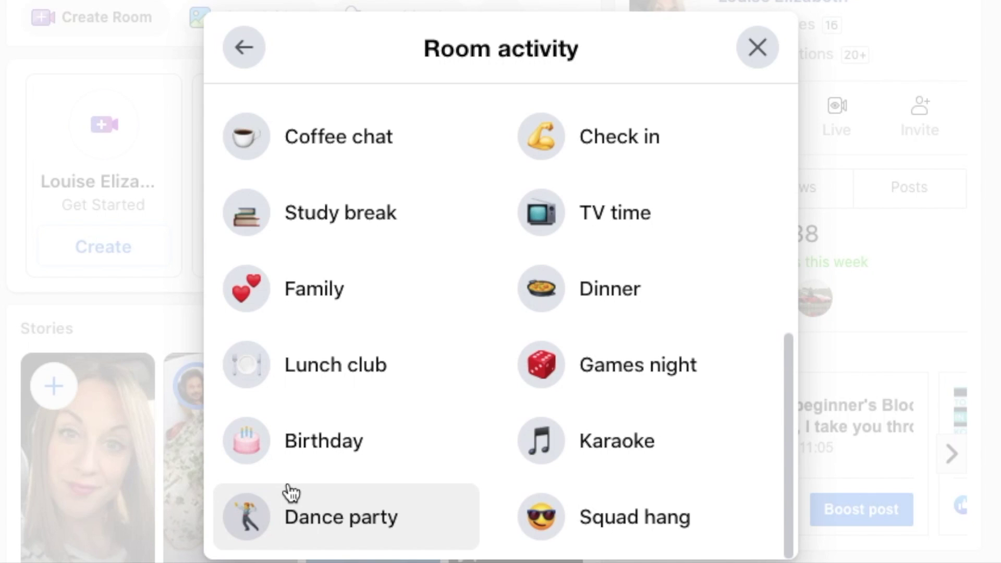
pyautogui.click(338, 155)
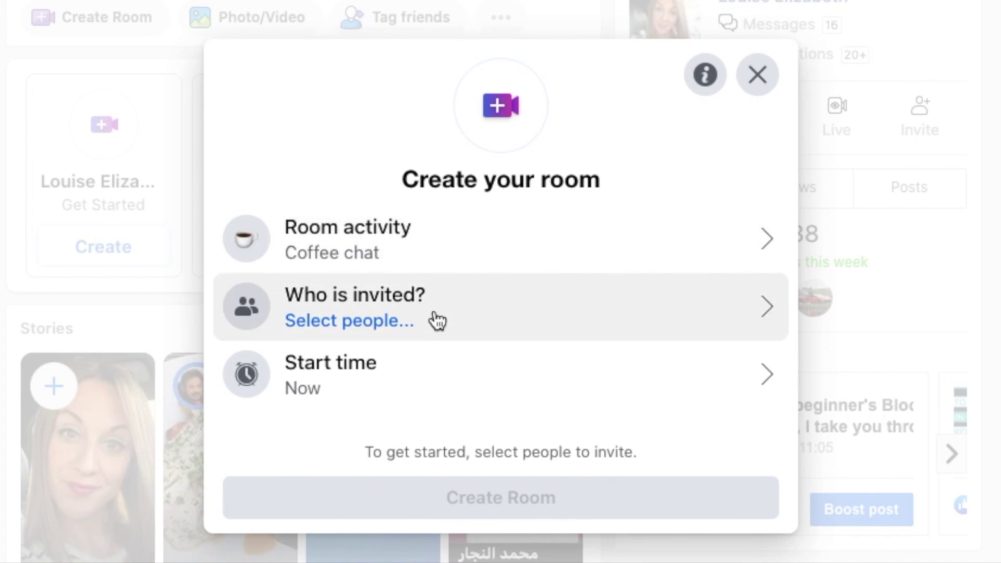
# Save Friends as the room's invitees.
pyautogui.click(452, 308)
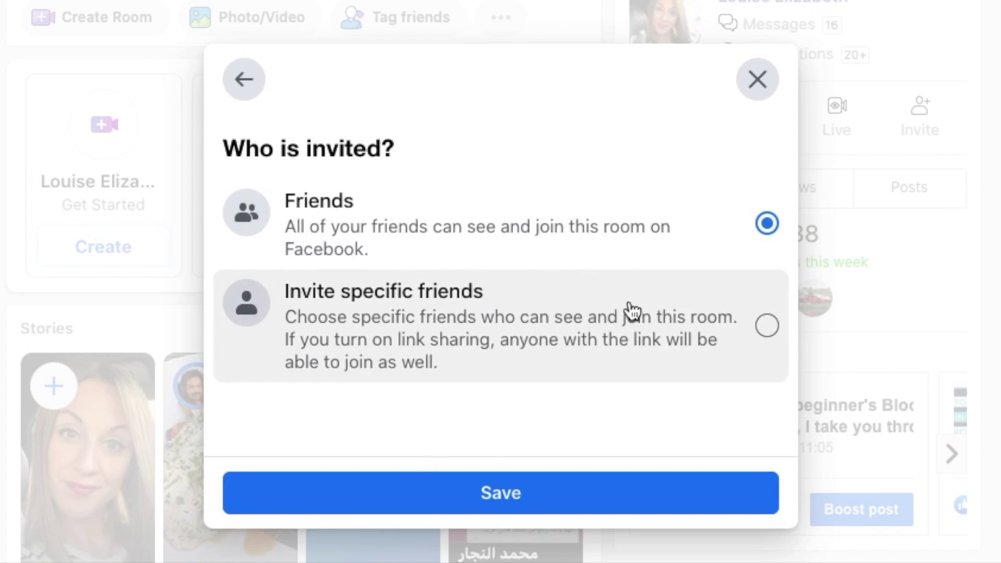
pyautogui.click(632, 321)
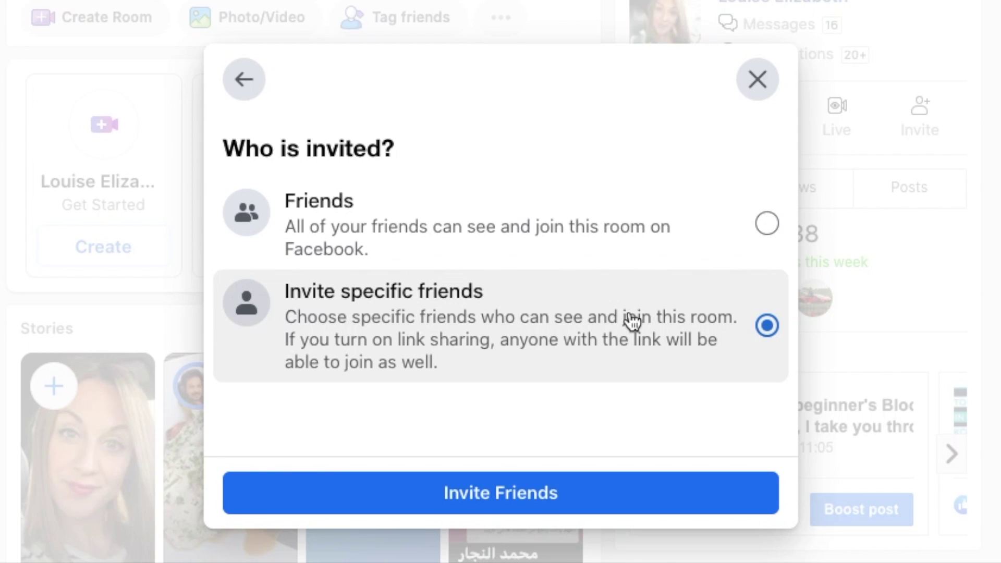
pyautogui.click(446, 237)
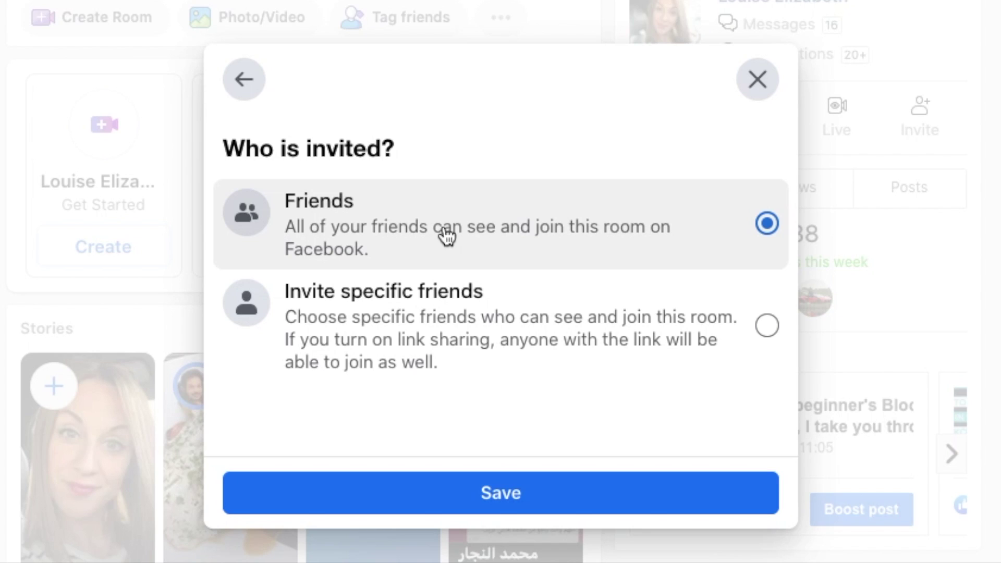
pyautogui.click(489, 500)
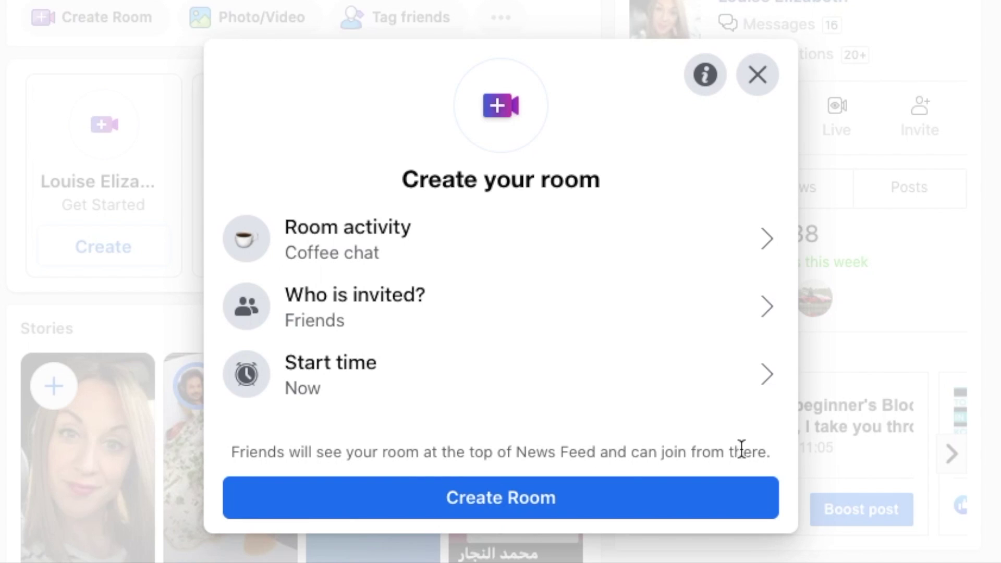
# Create the Coffee chat room, then switch its access to anyone with the link, keeping link sharing on.
pyautogui.click(501, 496)
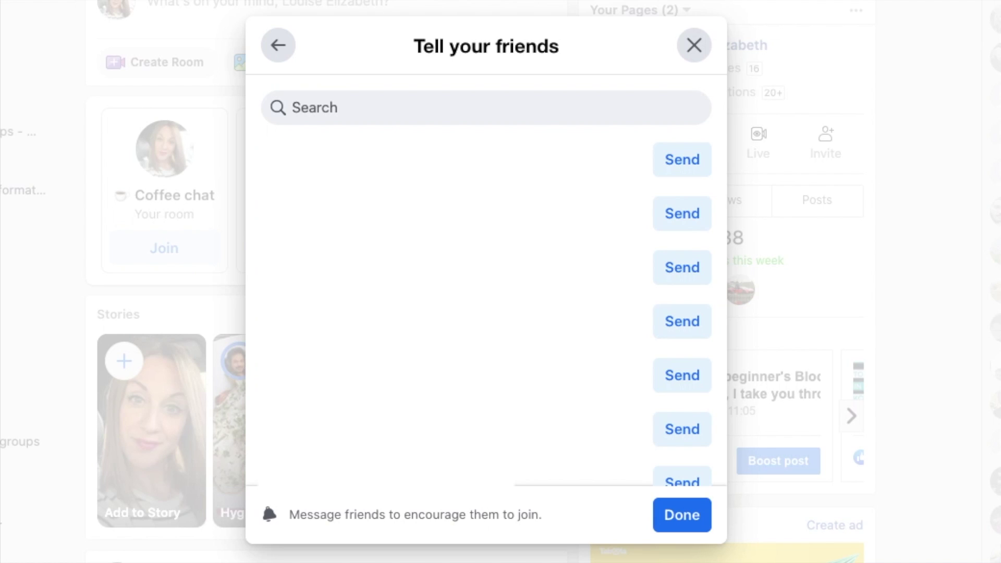
pyautogui.click(276, 47)
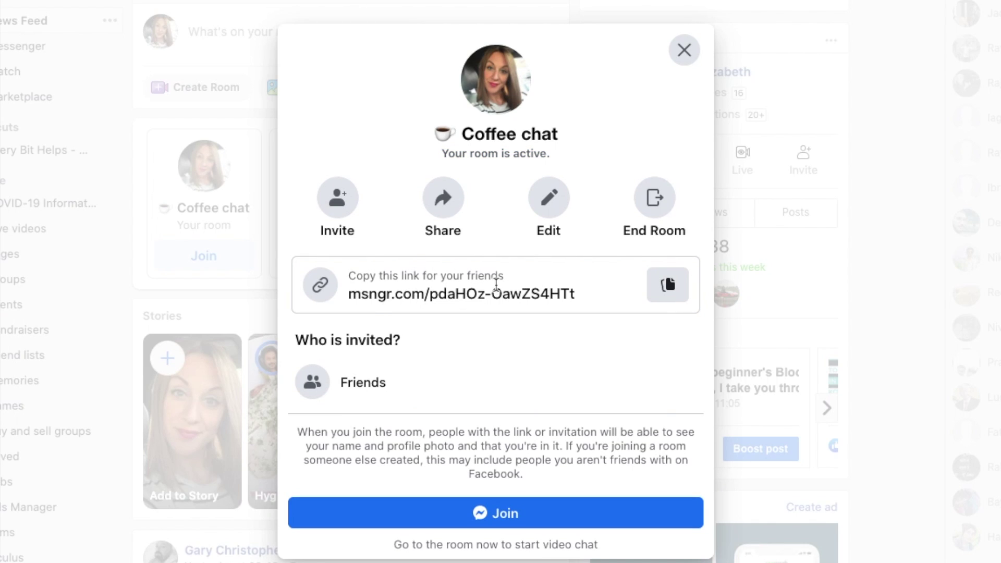
pyautogui.click(552, 218)
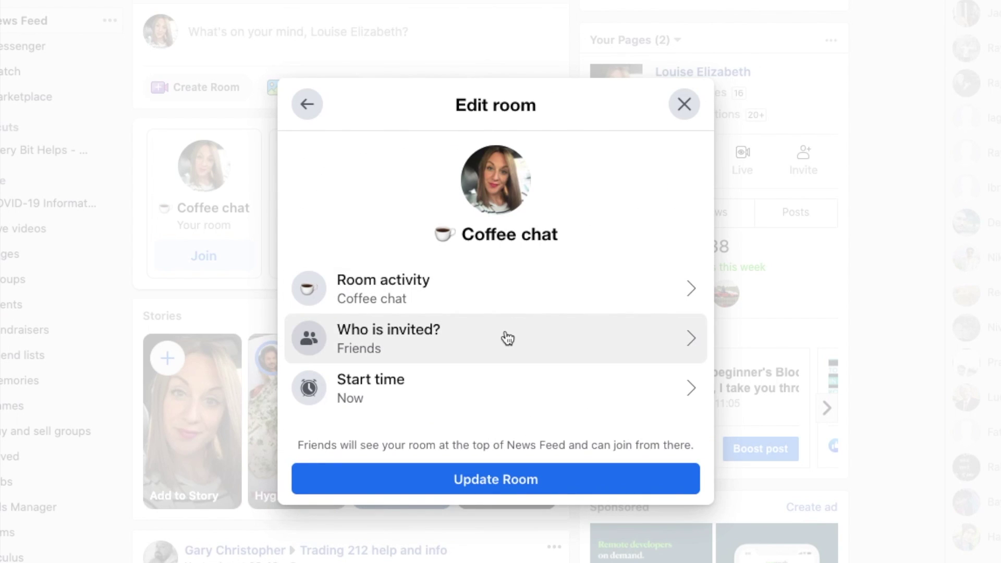
pyautogui.click(507, 338)
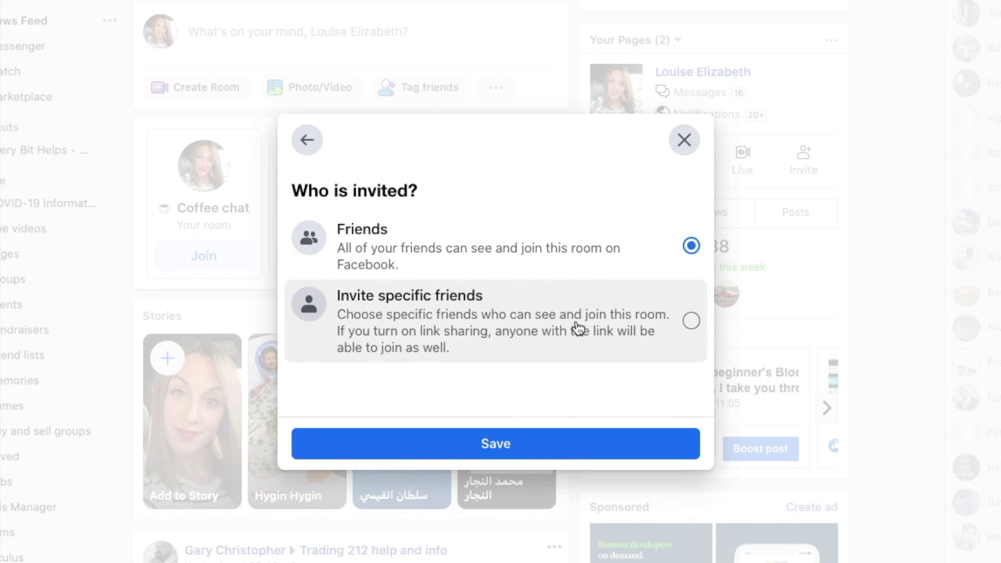
pyautogui.click(578, 328)
pyautogui.click(486, 454)
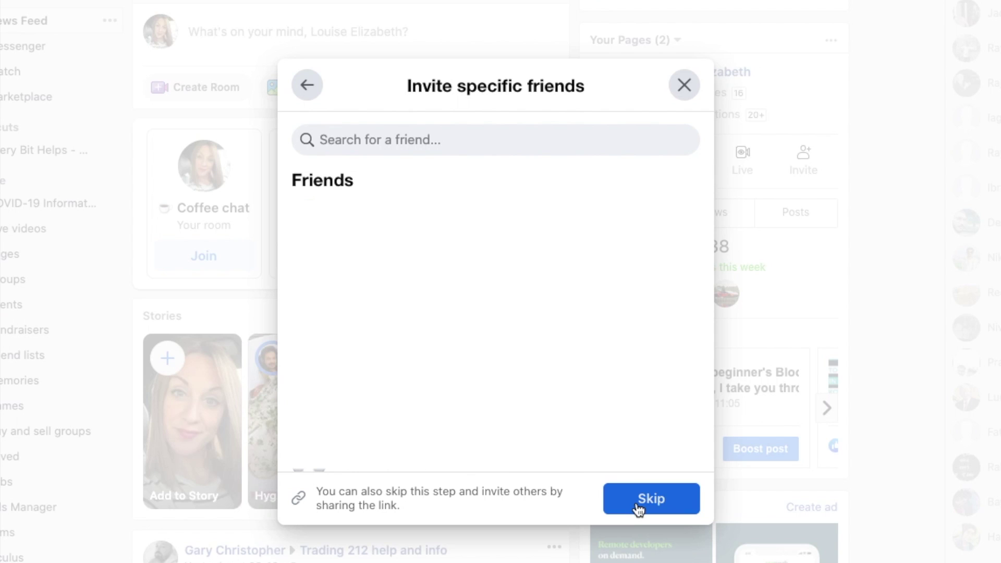
pyautogui.click(638, 509)
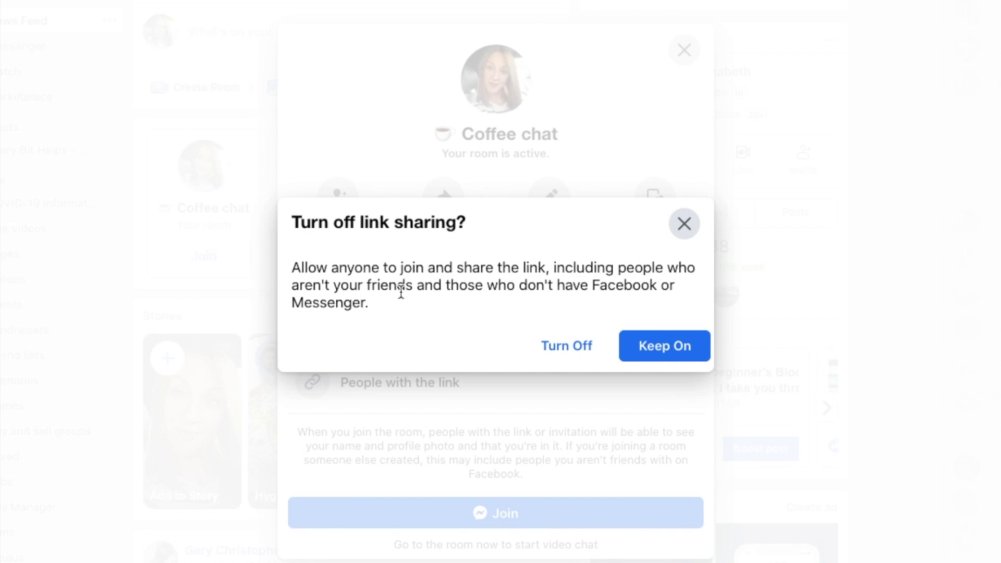
pyautogui.click(441, 458)
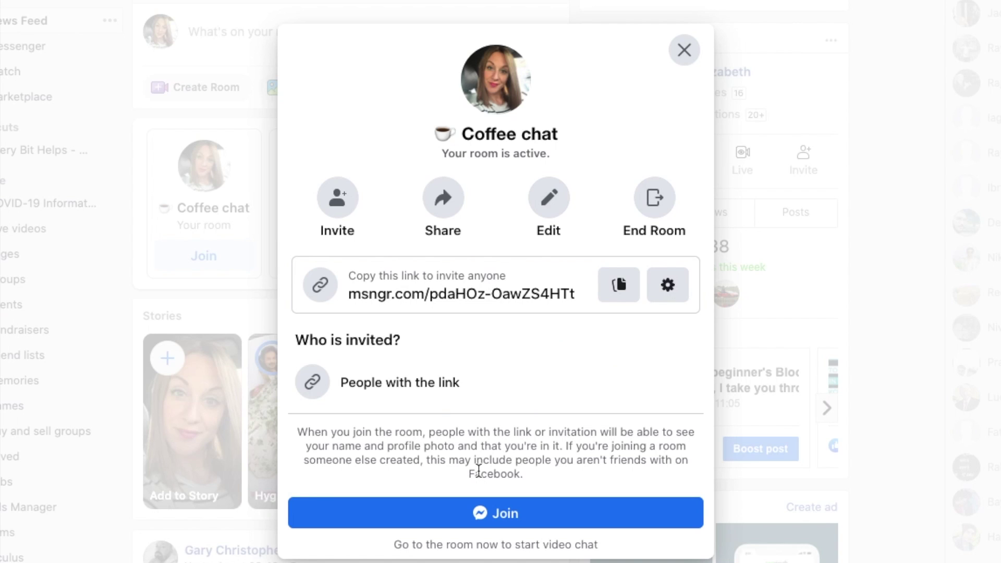
# Join the room's video call as yourself with the microphone muted and camera off.
pyautogui.click(501, 515)
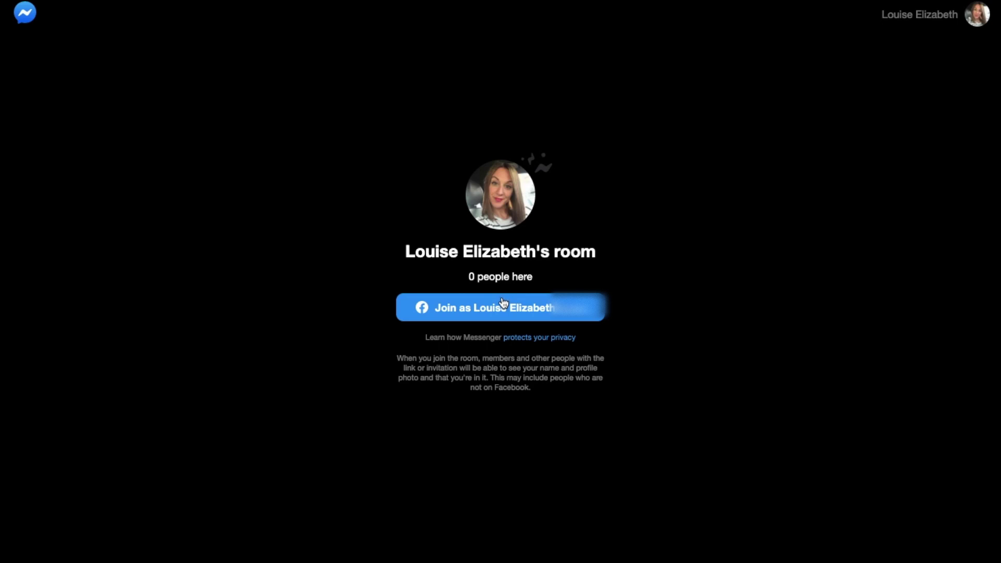
pyautogui.click(502, 309)
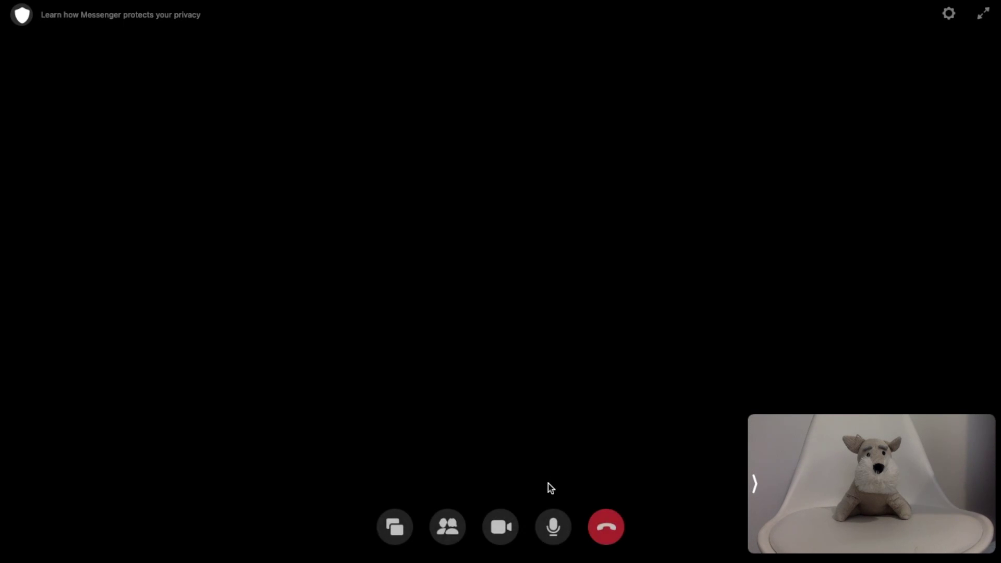
pyautogui.click(559, 521)
pyautogui.click(507, 529)
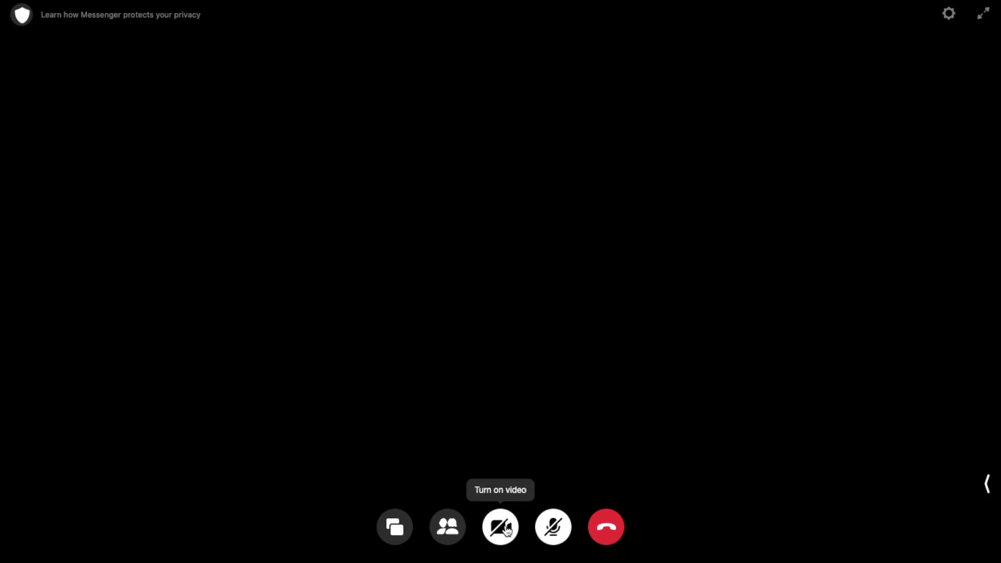
pyautogui.click(22, 16)
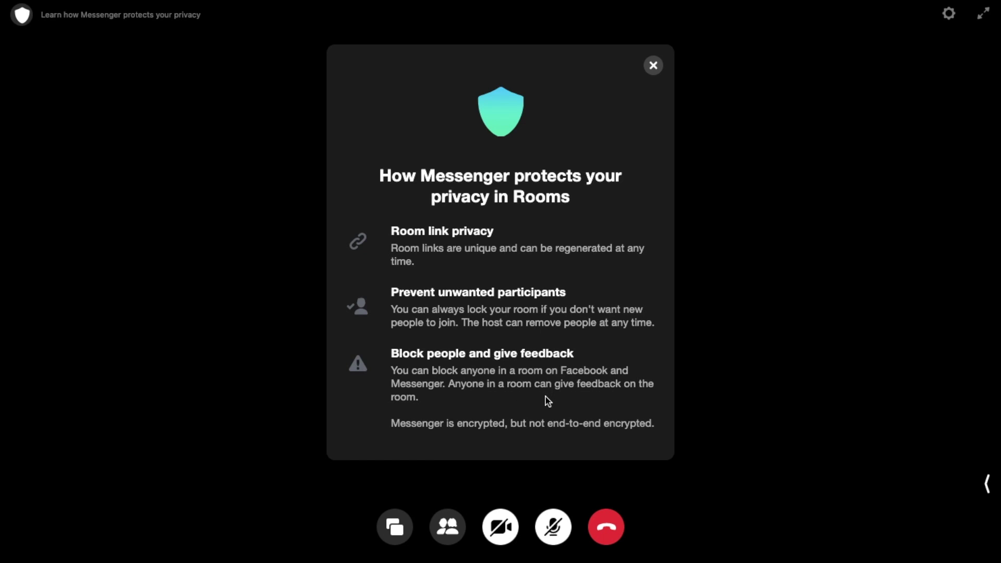
pyautogui.click(653, 65)
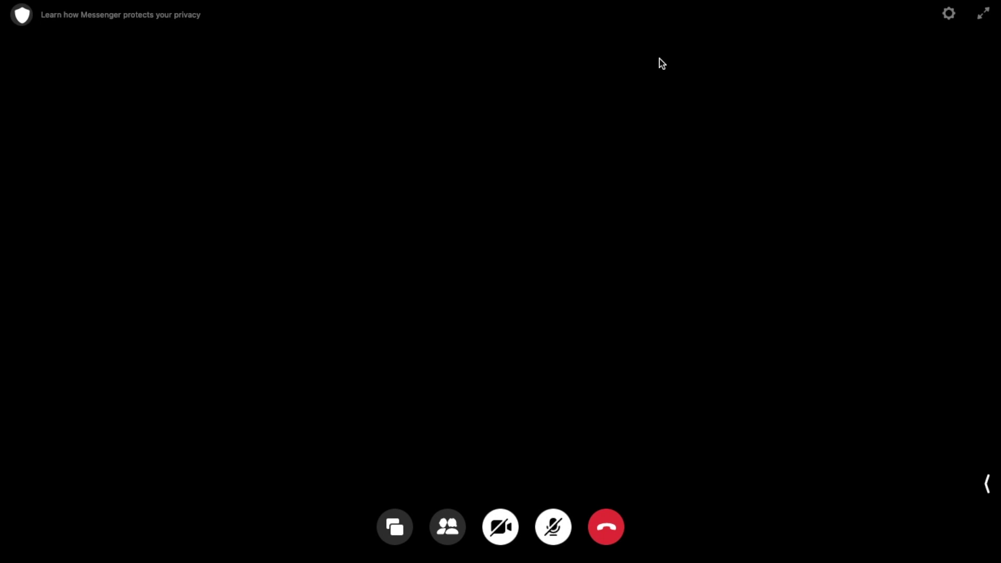
# Review call devices, keeping FaceTime HD Camera and Default - Internal Microphone selected.
pyautogui.click(956, 16)
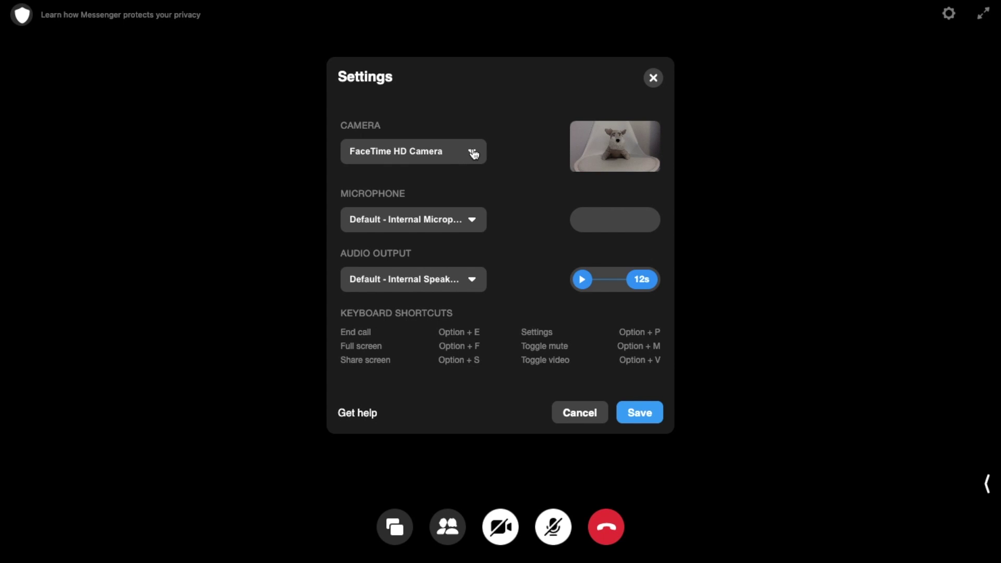
pyautogui.click(473, 154)
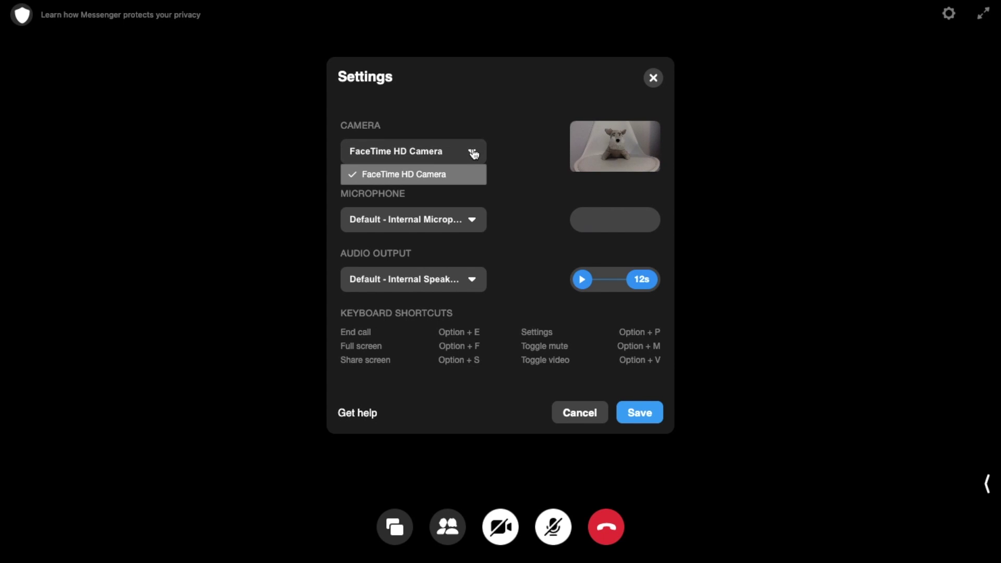
pyautogui.click(471, 220)
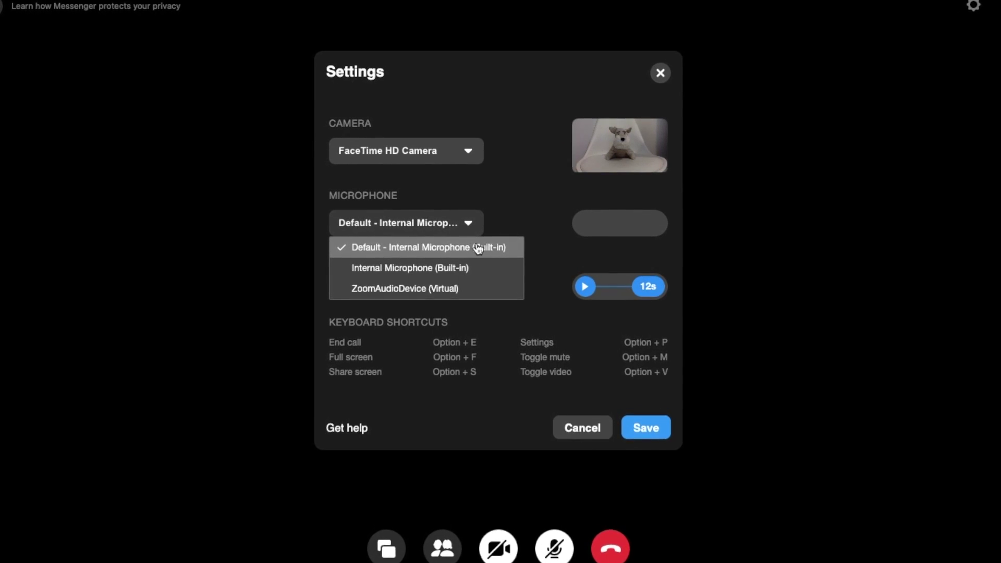
pyautogui.click(474, 245)
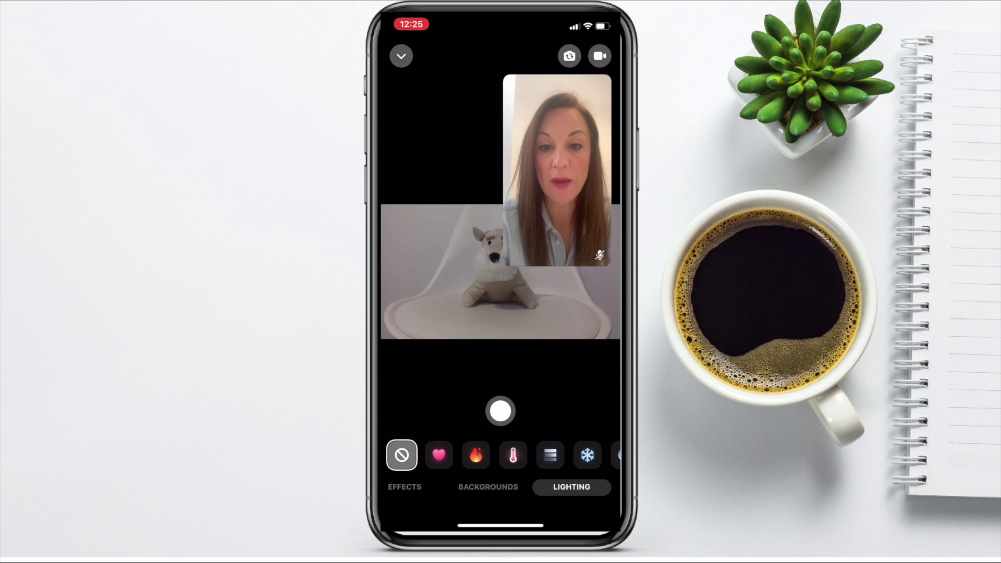
# Give the self-view an outdoor nature background and flame lighting, with bunny ears removed.
pyautogui.click(488, 486)
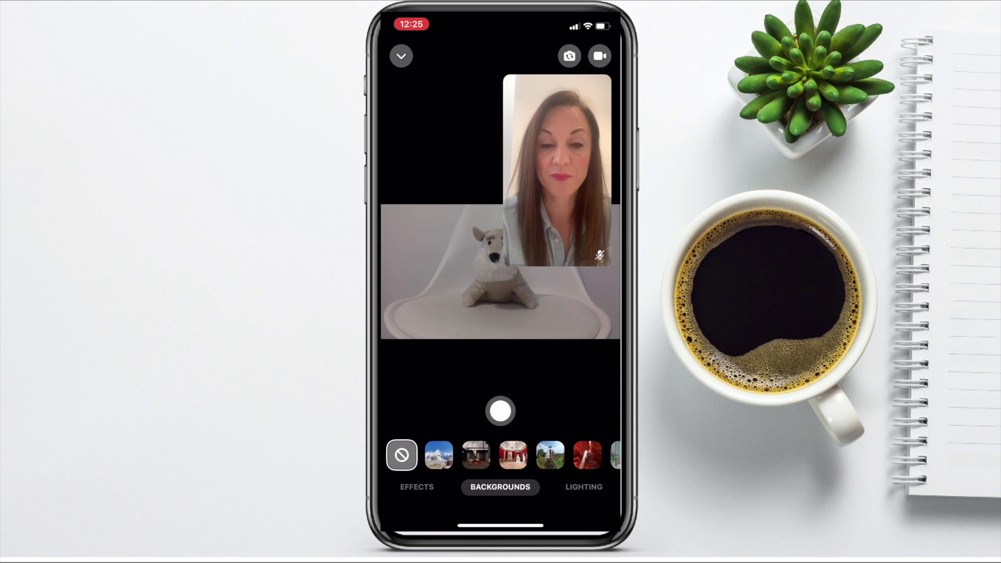
pyautogui.click(513, 455)
pyautogui.click(550, 455)
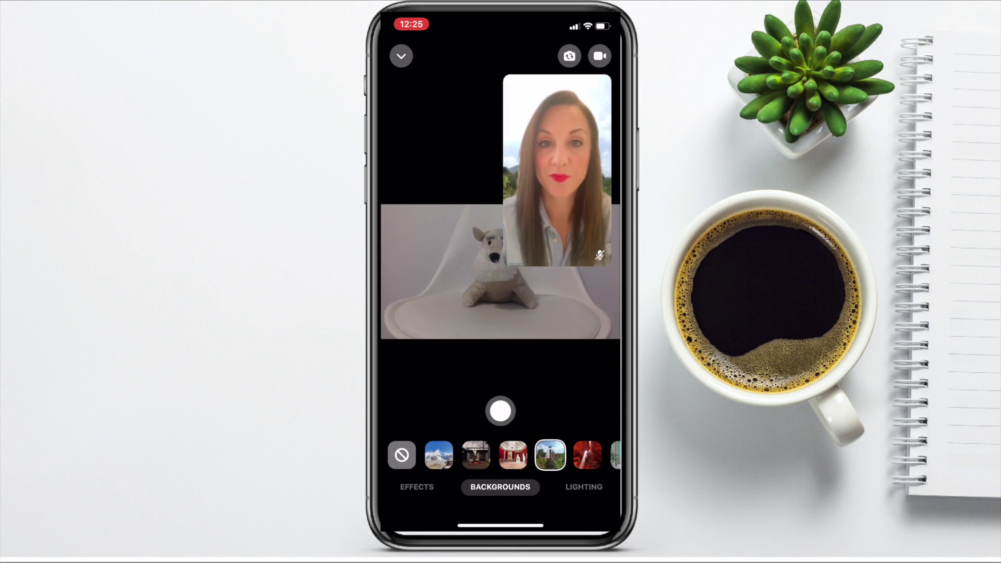
pyautogui.click(416, 486)
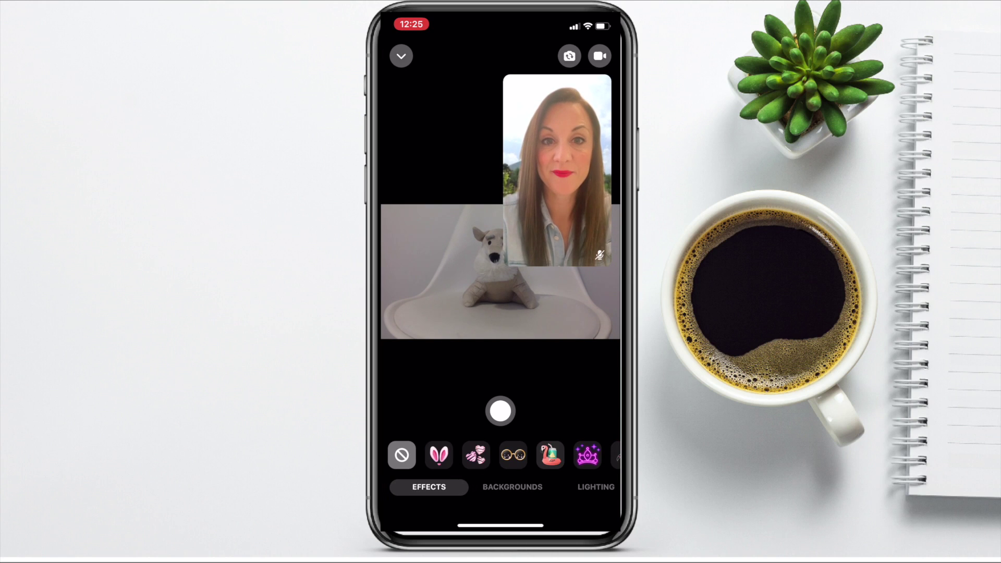
pyautogui.click(439, 455)
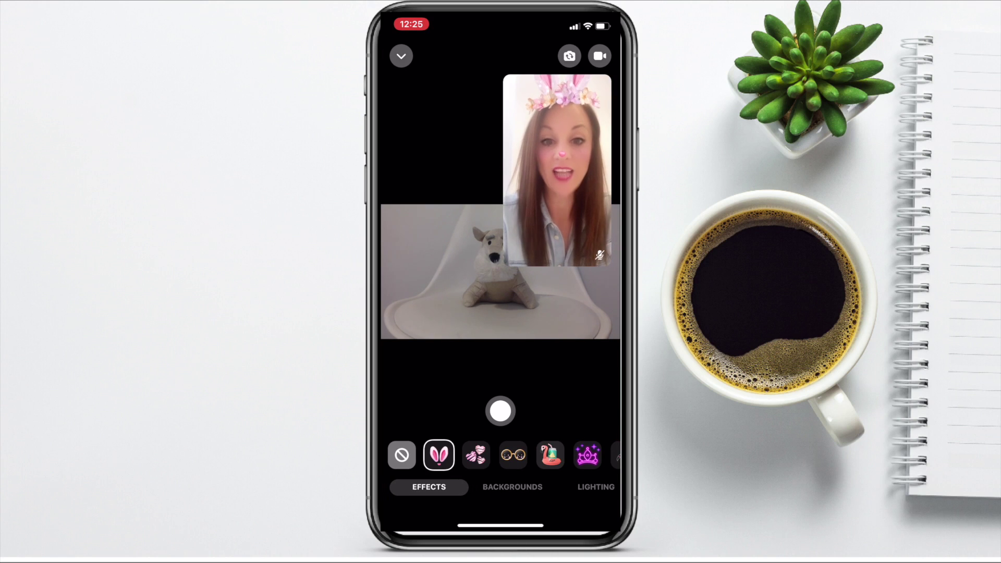
pyautogui.click(572, 486)
pyautogui.click(476, 455)
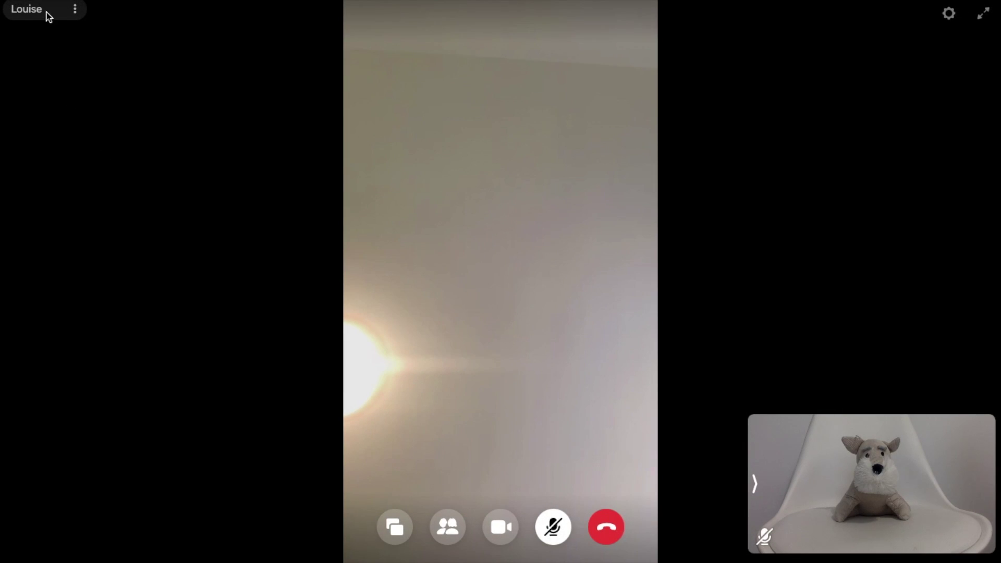
# Remove the phone participant from the room using their name-tag options.
pyautogui.click(75, 10)
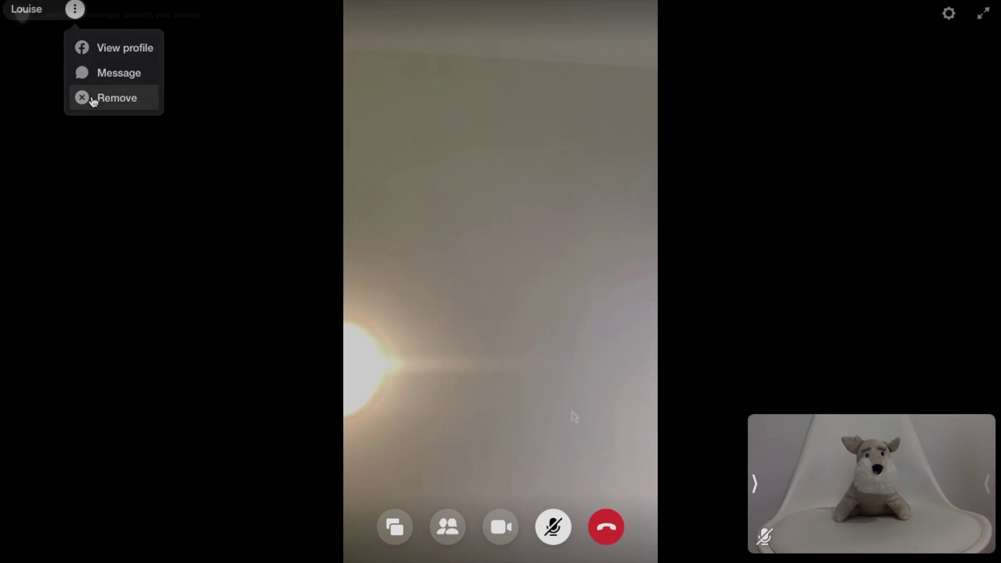
pyautogui.click(94, 99)
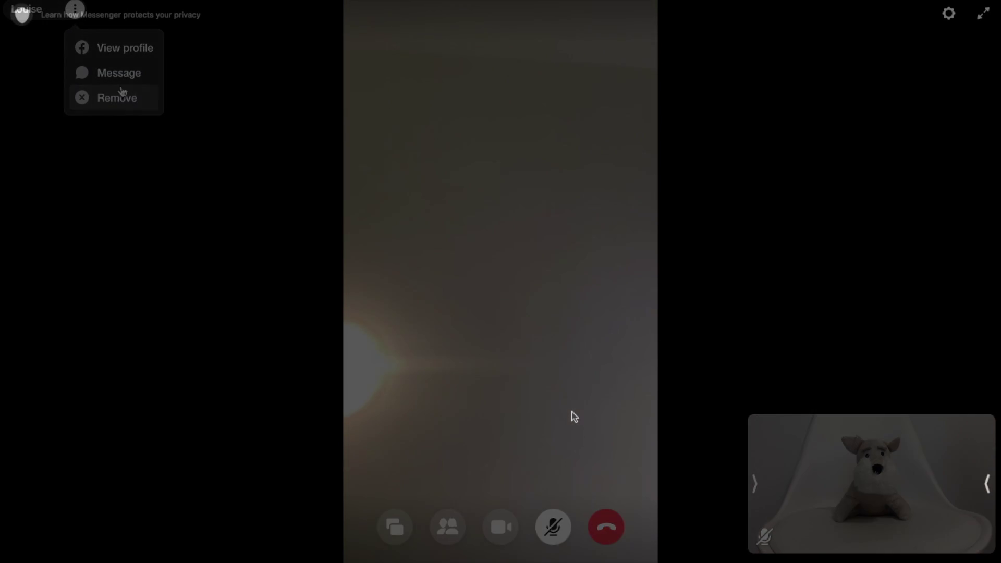
pyautogui.click(395, 526)
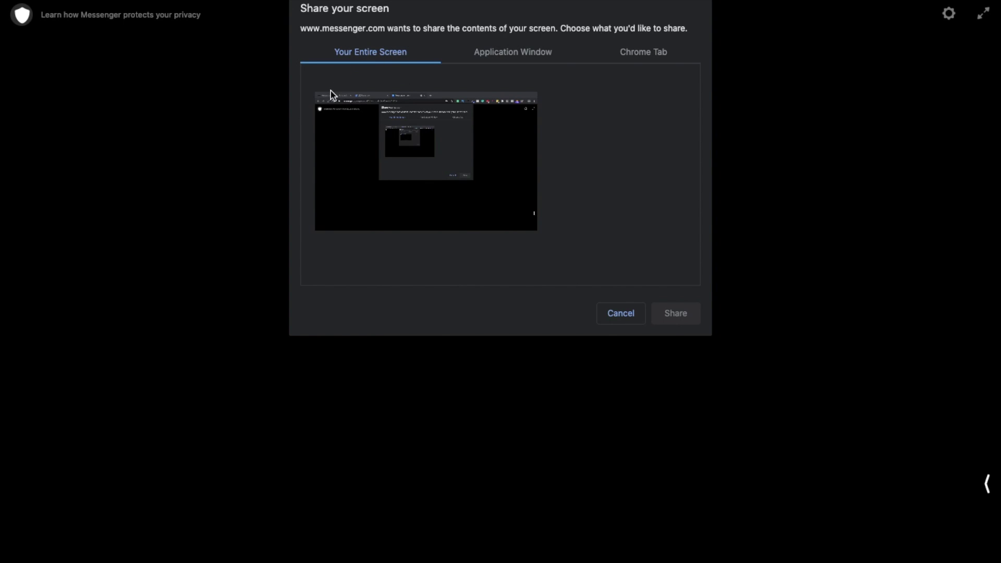
pyautogui.click(525, 55)
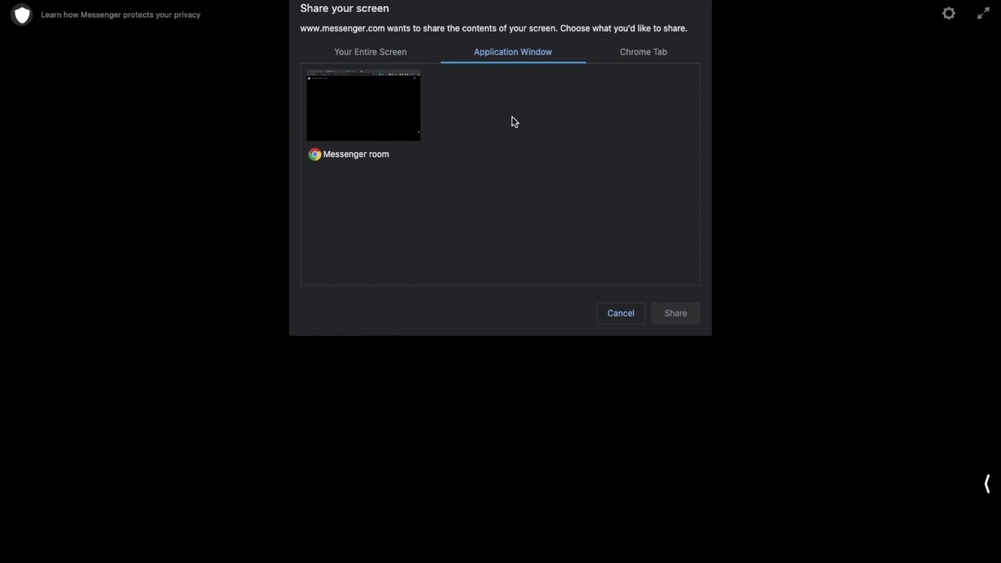
pyautogui.click(636, 61)
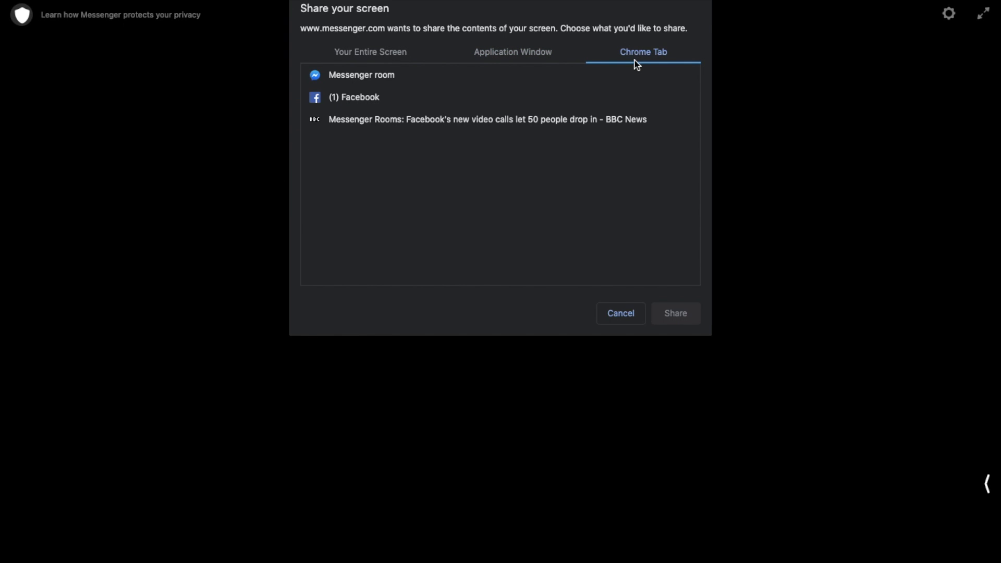
pyautogui.click(391, 56)
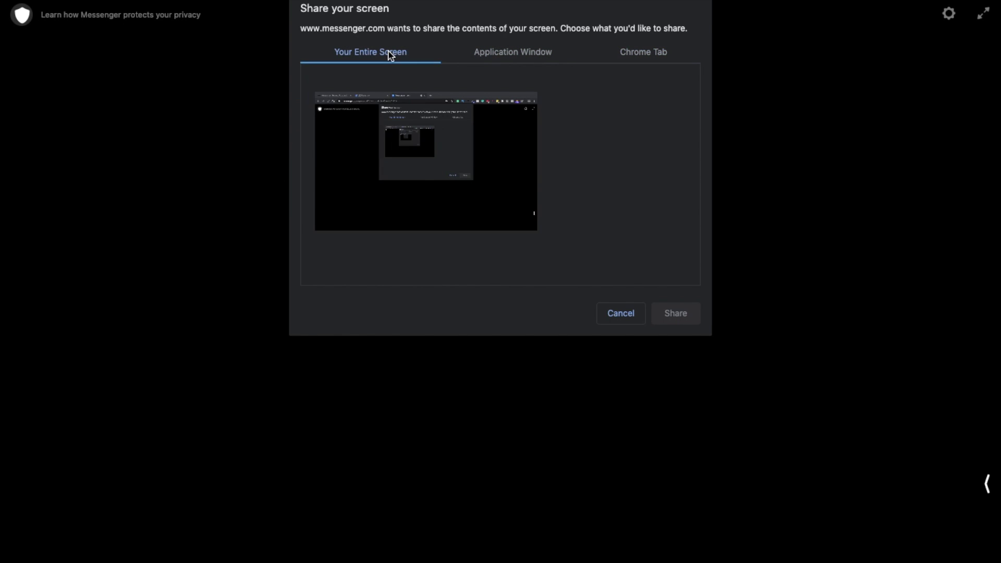
pyautogui.click(395, 141)
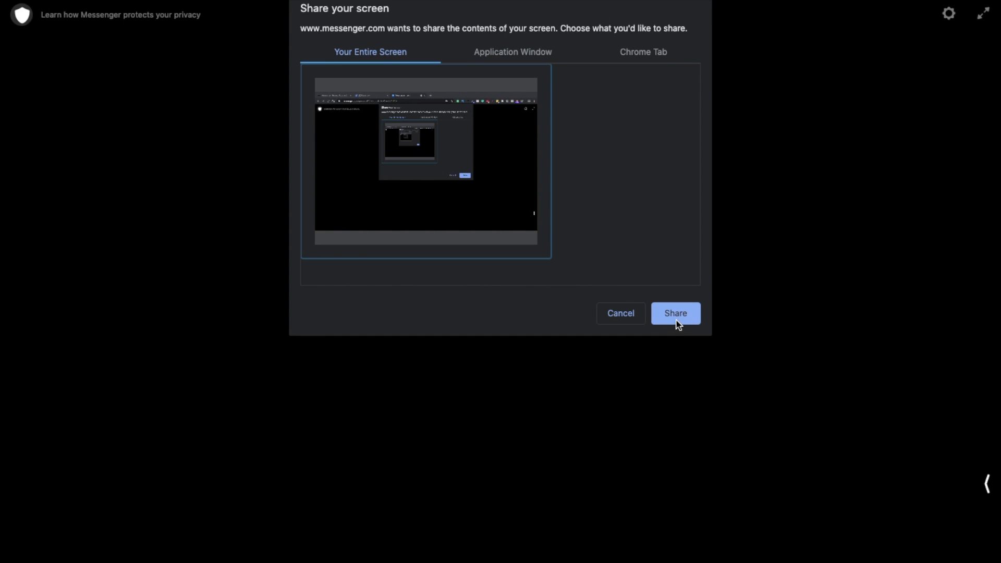
pyautogui.click(624, 320)
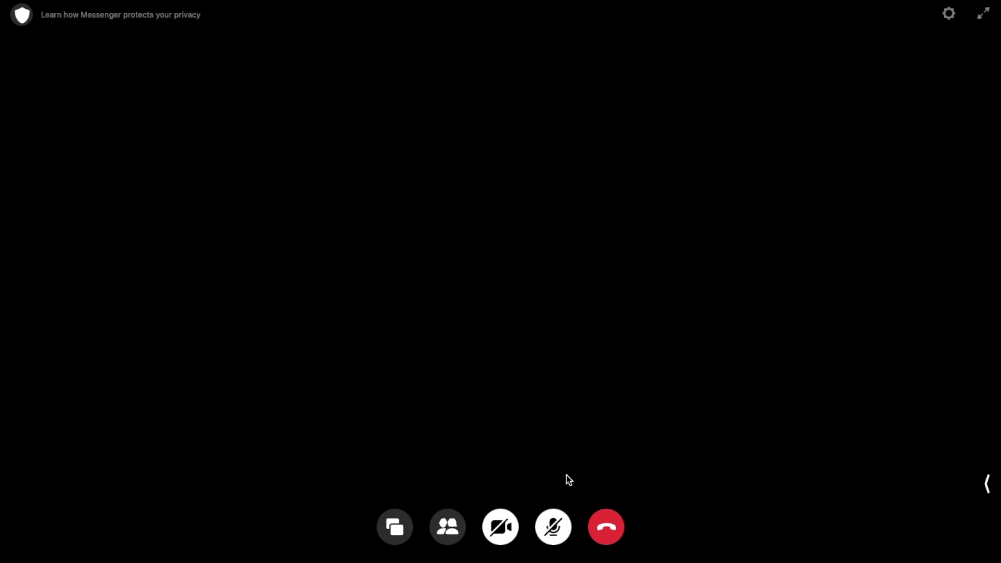
# Lock the Coffee chat room from the participants list and show its Settings tab.
pyautogui.click(440, 537)
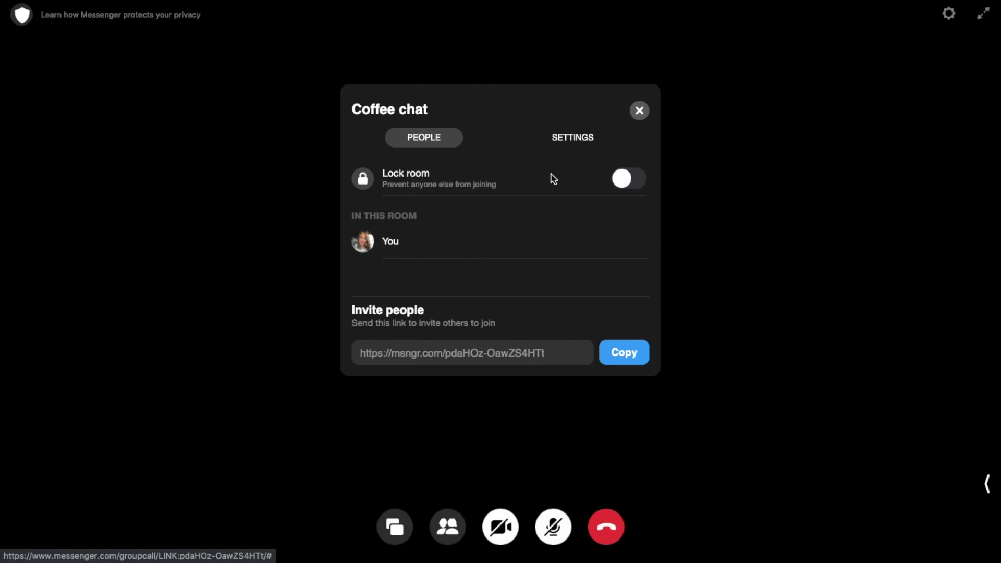
pyautogui.click(637, 183)
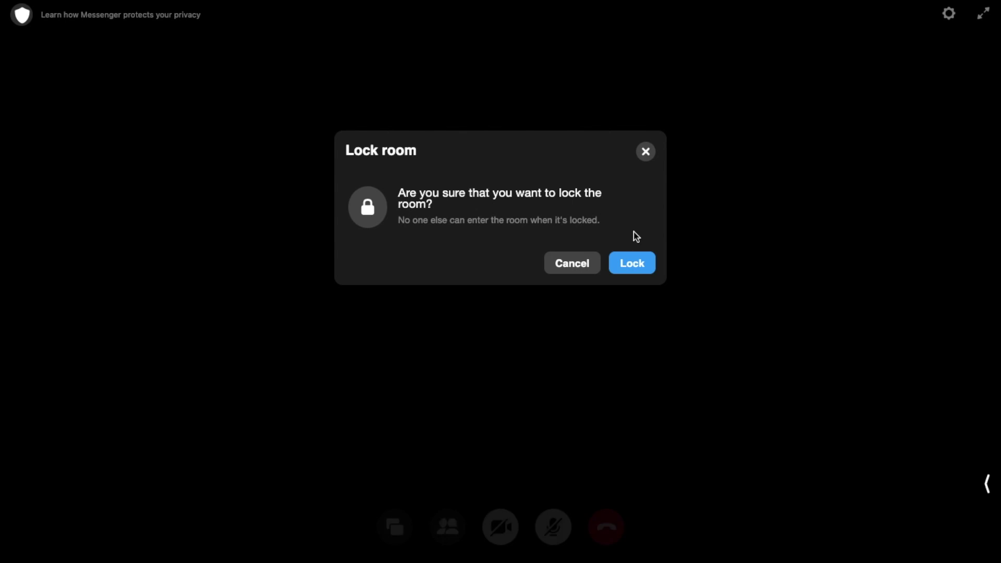
pyautogui.click(633, 264)
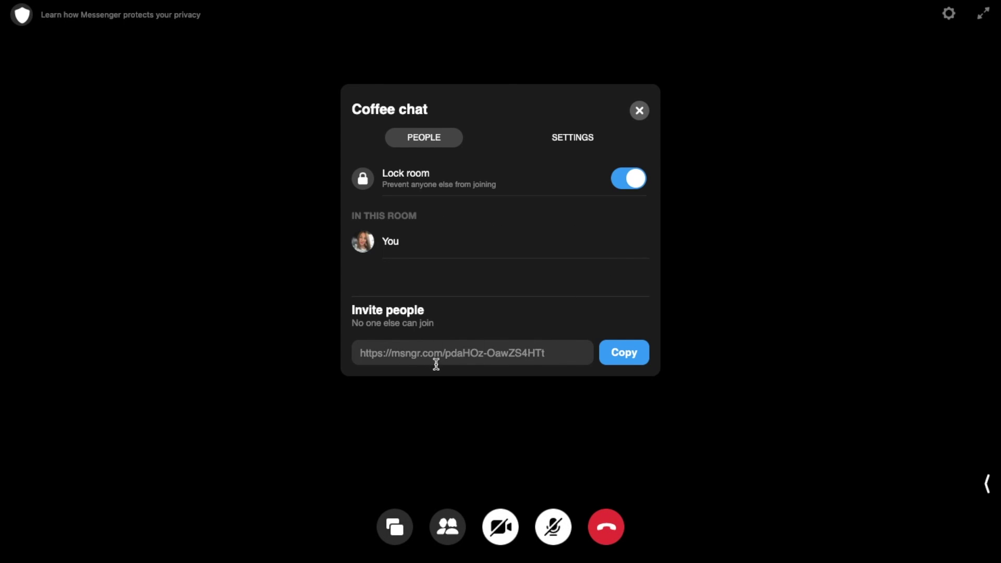
pyautogui.click(565, 144)
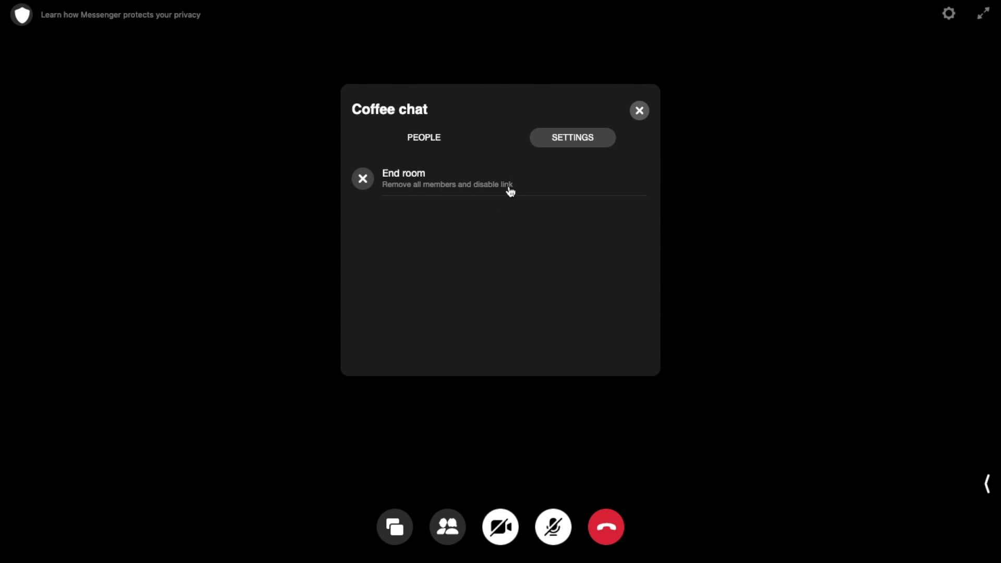
# Choose End room in the Coffee chat settings.
pyautogui.click(396, 187)
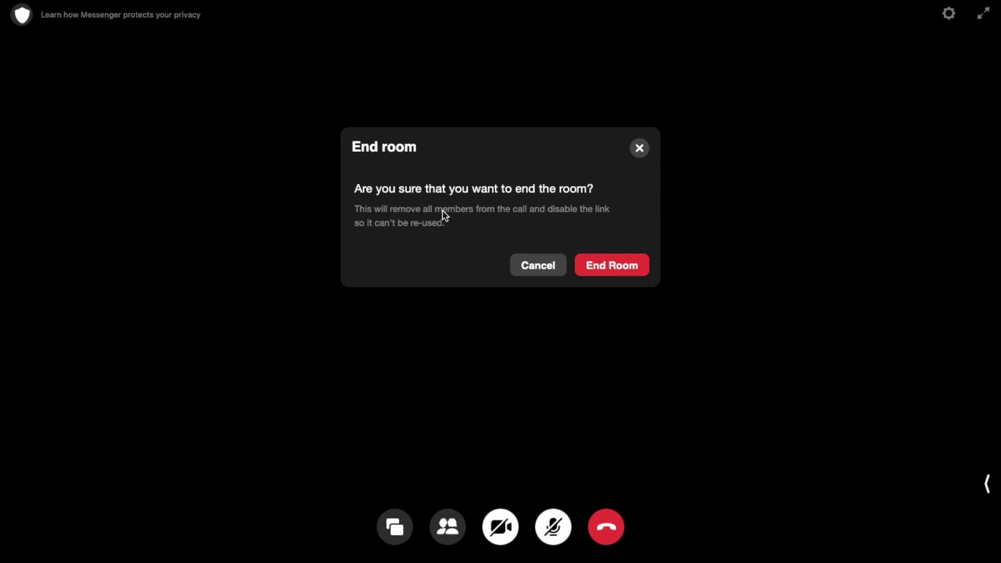